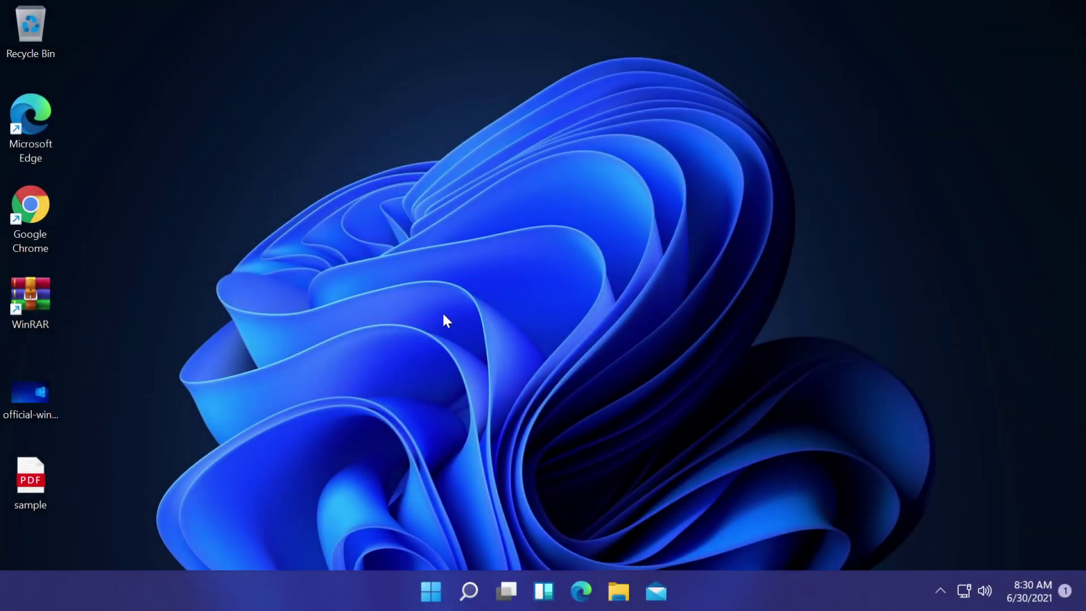
Test the search panel and desktop context menu, then launch Task Manager from the Win+X menu
click(469, 590)
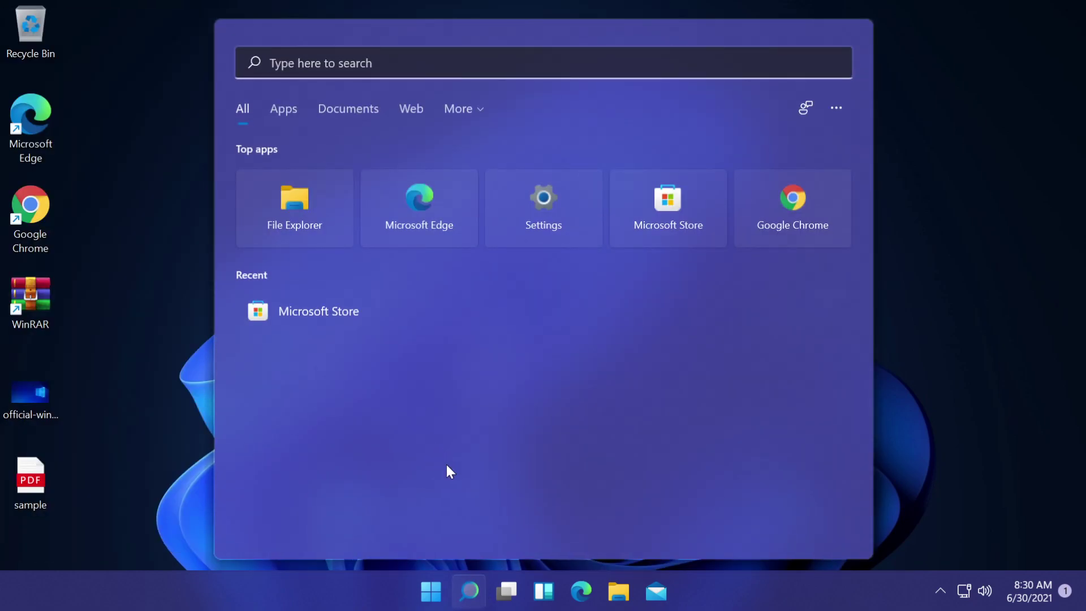
key(Escape)
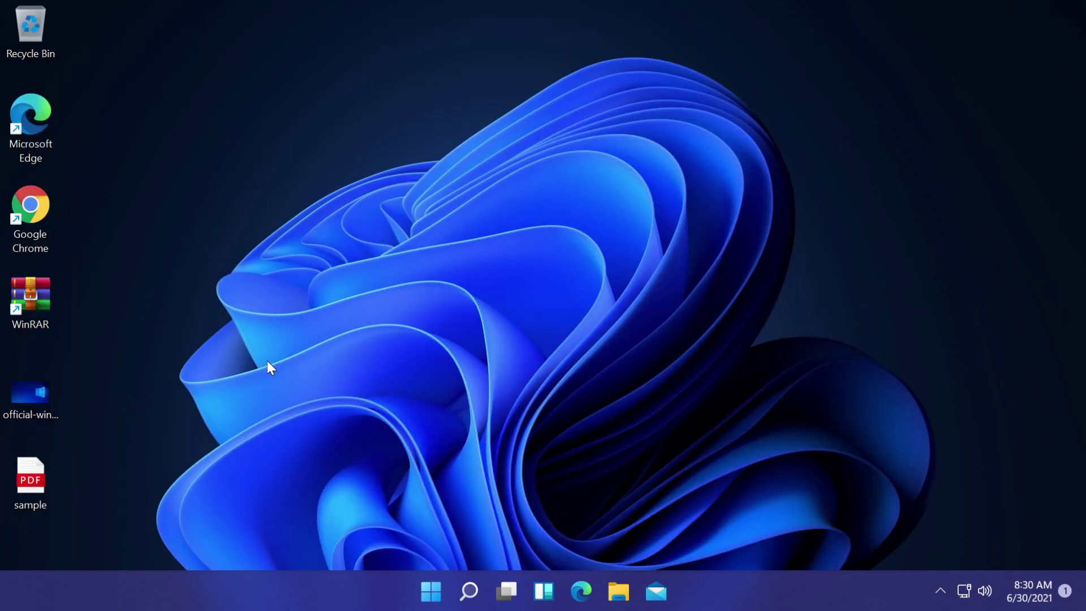
right_click(273, 169)
mouse_move(332, 224)
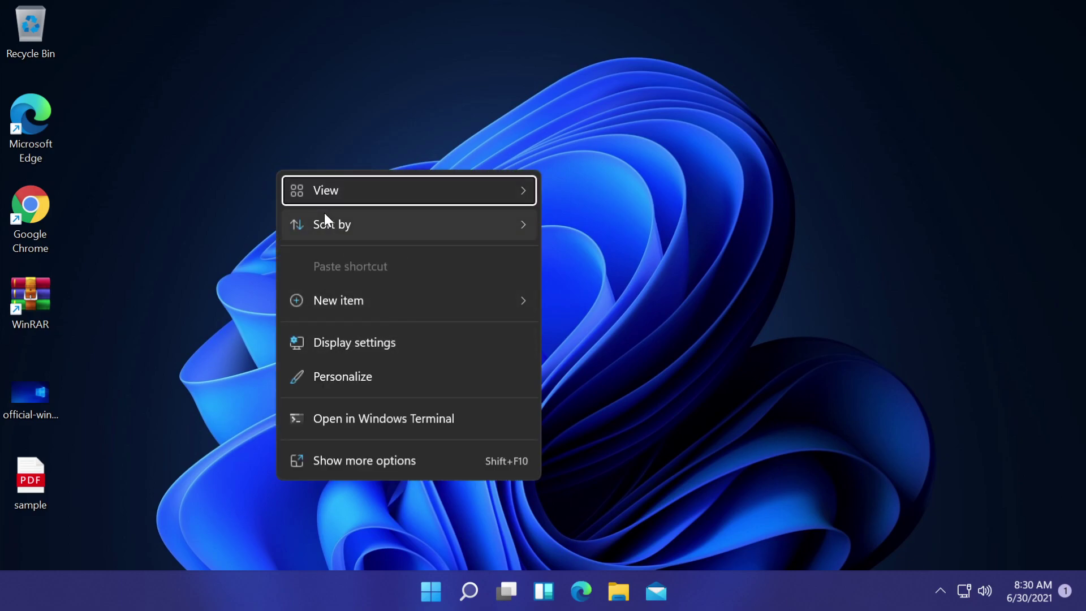
click(224, 254)
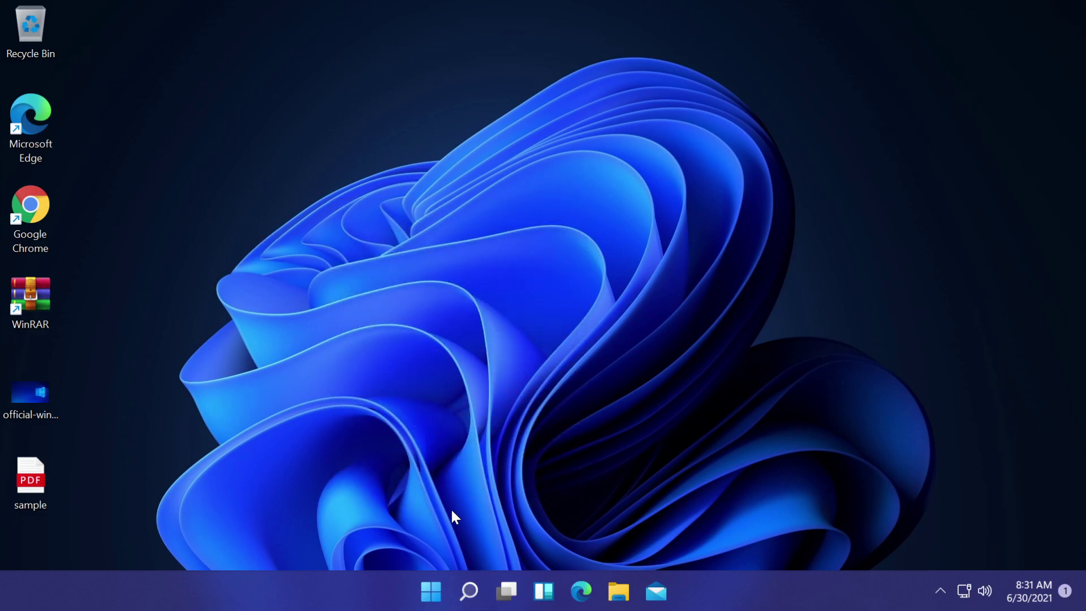
right_click(434, 590)
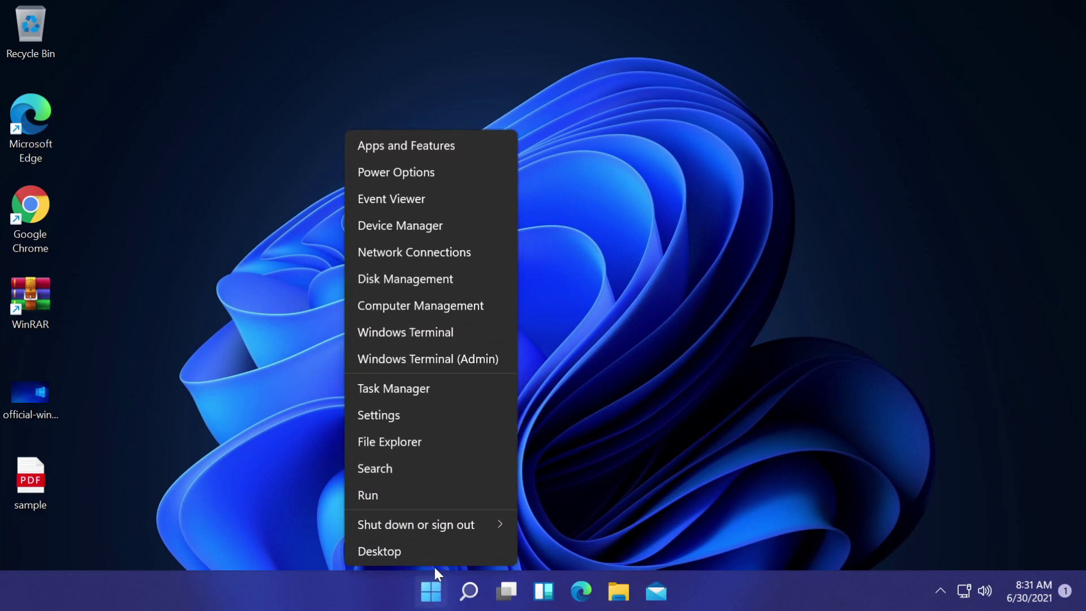
click(419, 395)
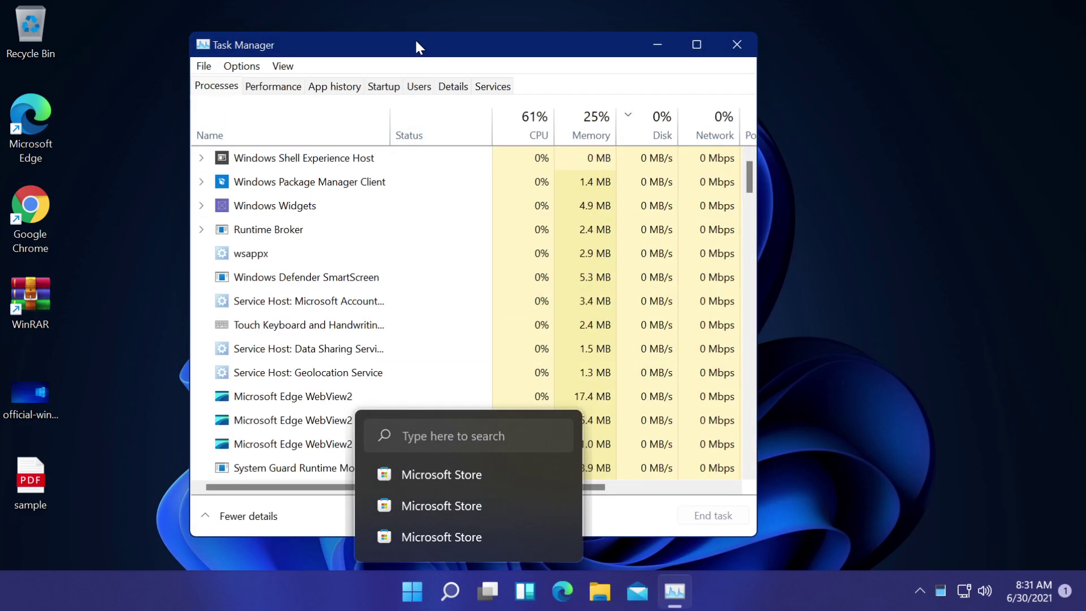
Select the Windows Explorer process and restart it
drag(416, 40, 458, 30)
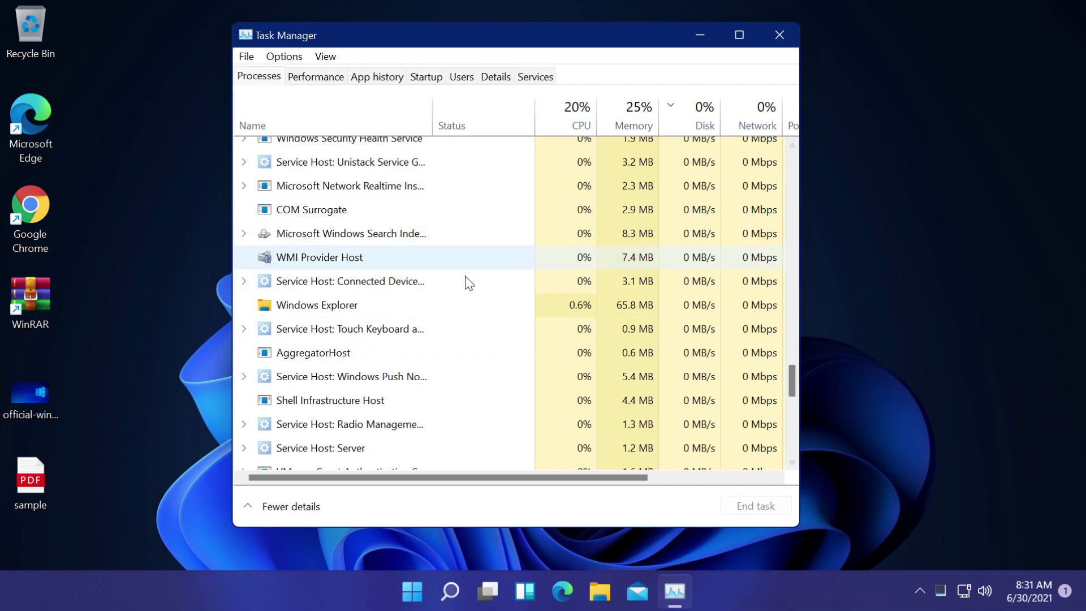
click(338, 287)
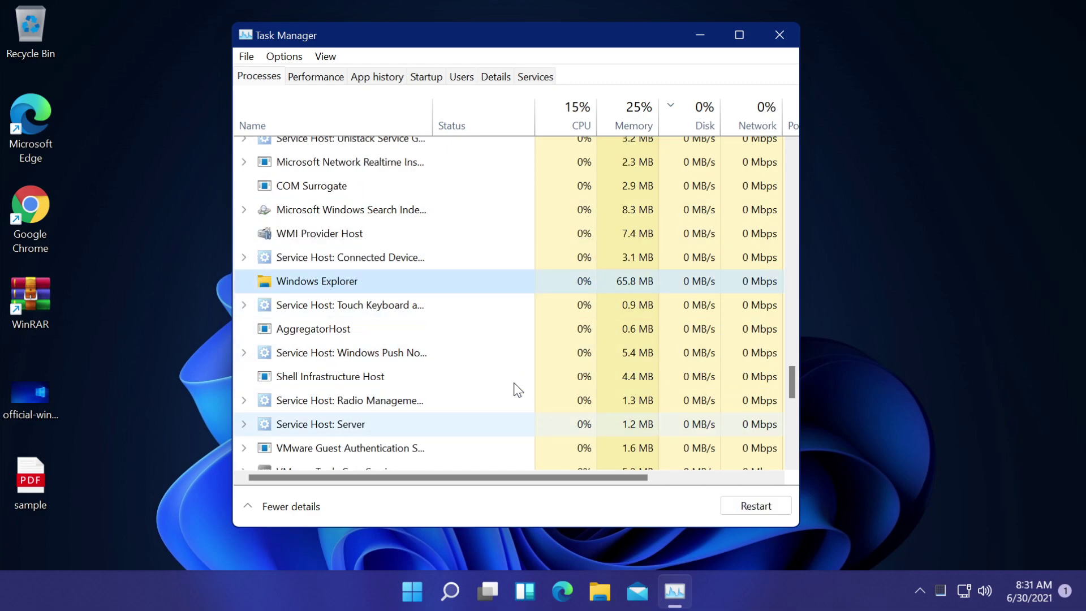
click(755, 506)
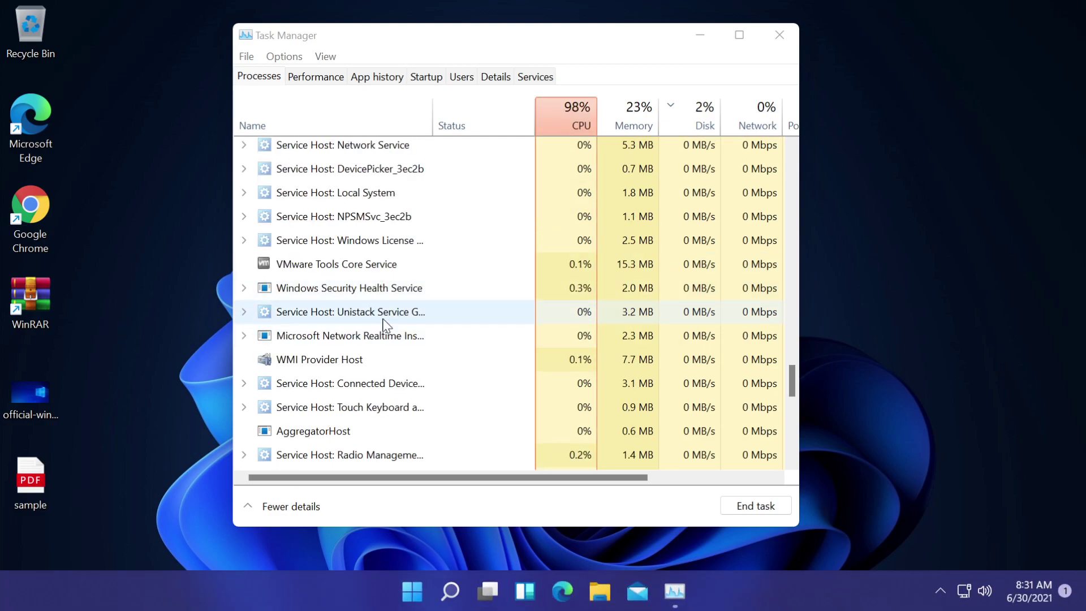
scroll(411, 290, down, 2)
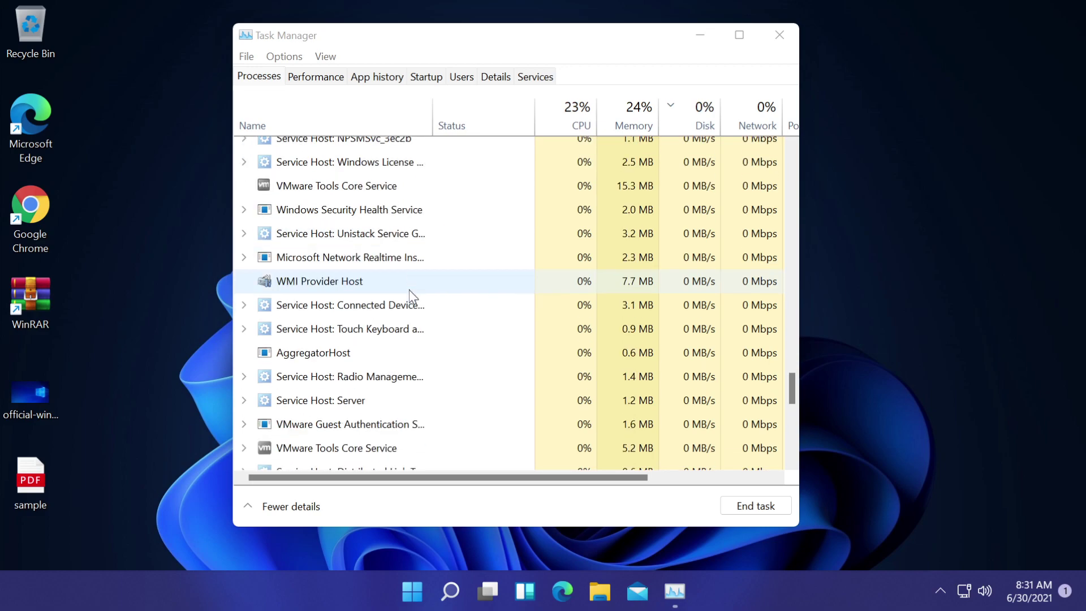
scroll(408, 289, down, 4)
scroll(408, 288, down, 3)
scroll(405, 291, down, 2)
scroll(406, 288, up, 3)
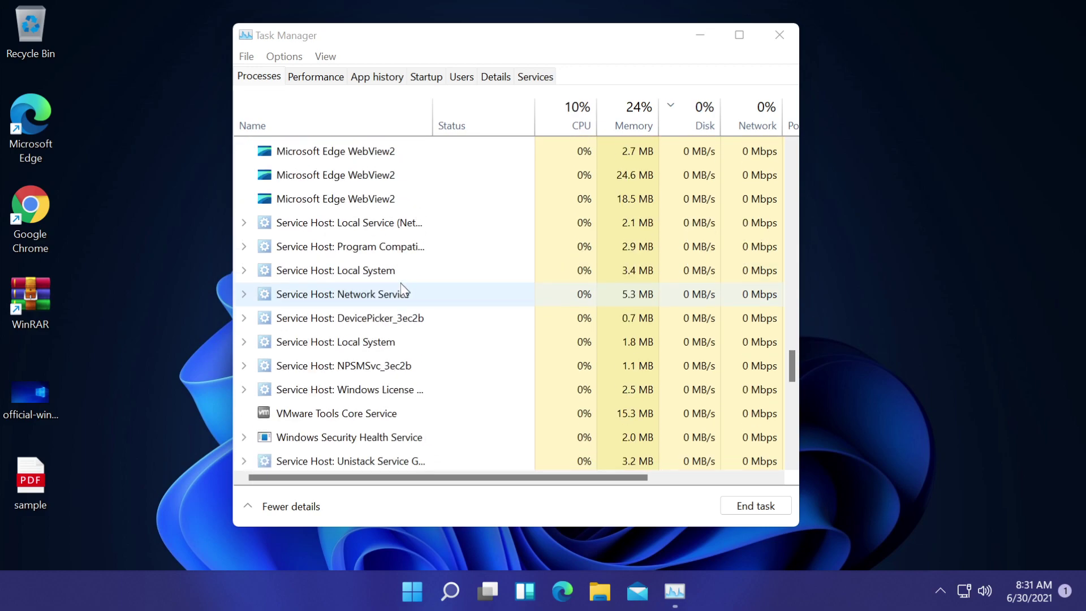
scroll(404, 289, up, 3)
scroll(402, 289, up, 3)
scroll(401, 287, up, 2)
scroll(398, 287, up, 3)
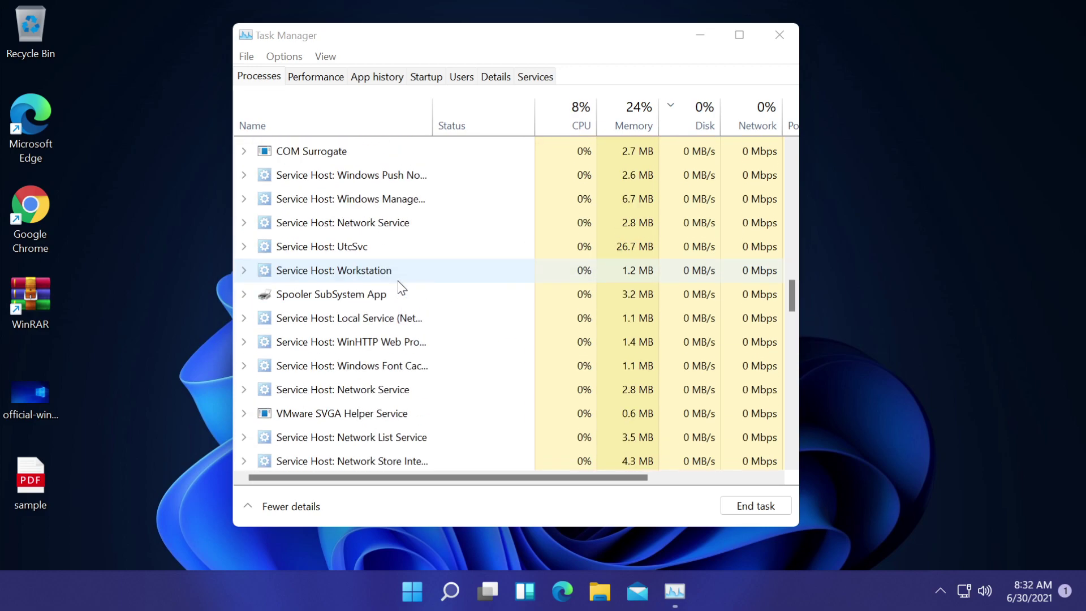
scroll(399, 287, up, 2)
scroll(399, 287, up, 4)
scroll(399, 287, up, 2)
scroll(399, 288, up, 2)
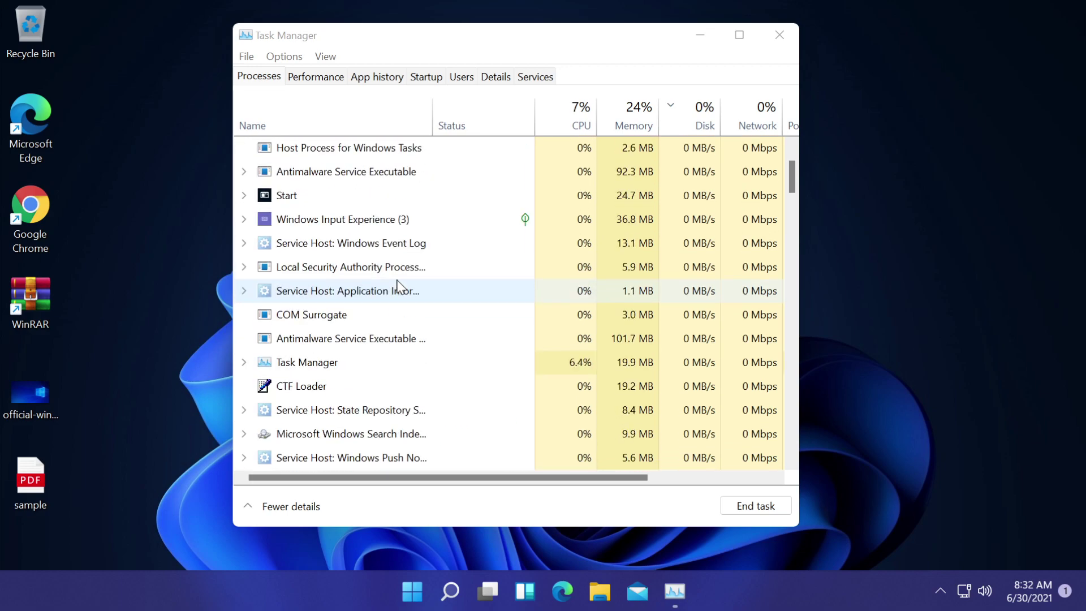
scroll(397, 286, up, 1)
scroll(397, 286, up, 1)
End the Windows Explorer task and go to File > Run new task
click(312, 296)
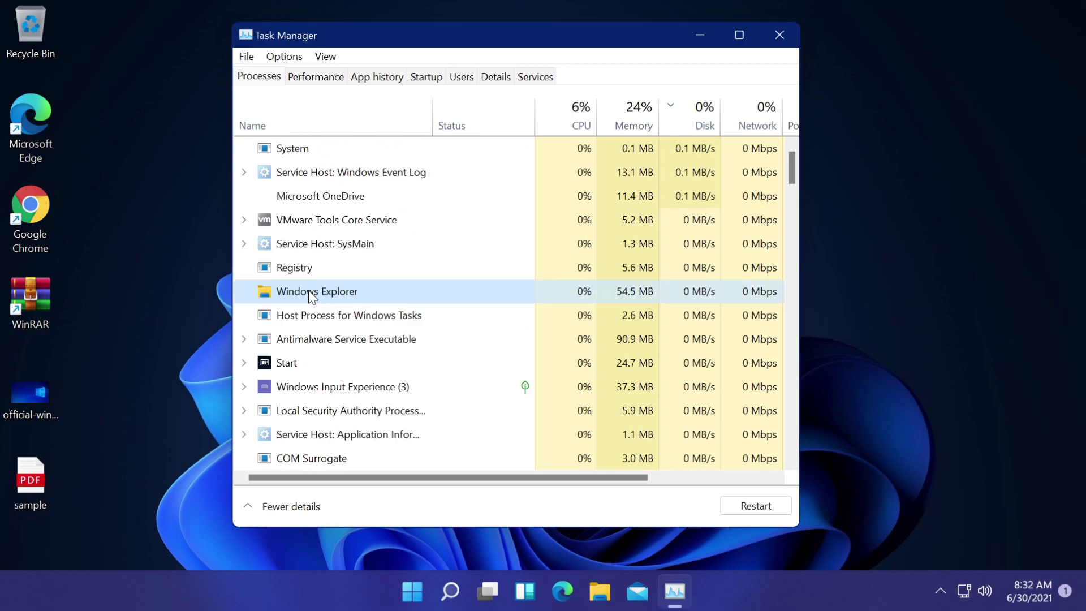
right_click(309, 292)
click(357, 322)
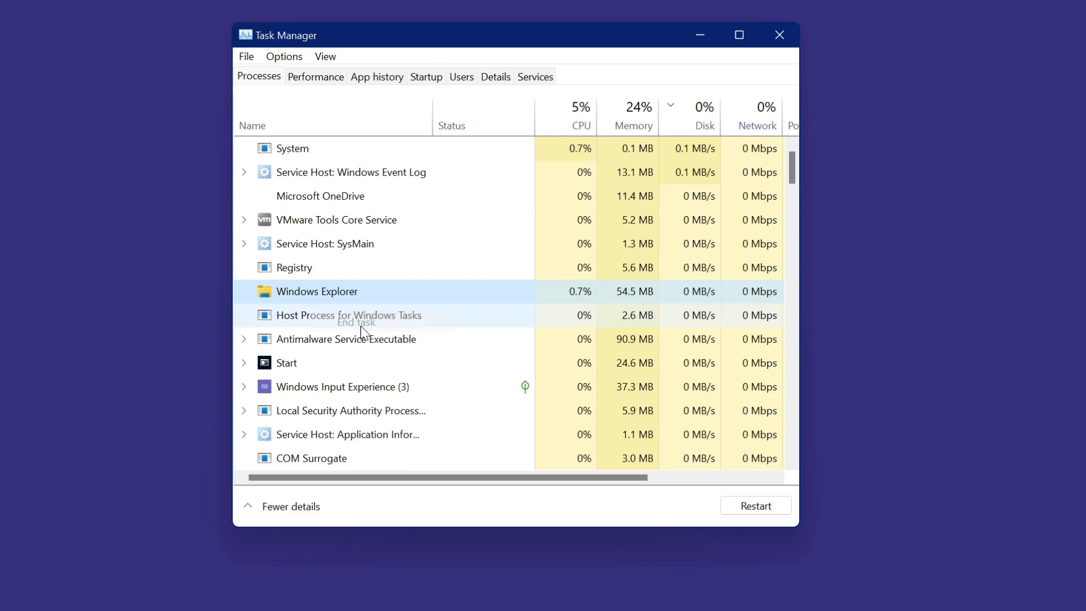
drag(371, 45, 438, 48)
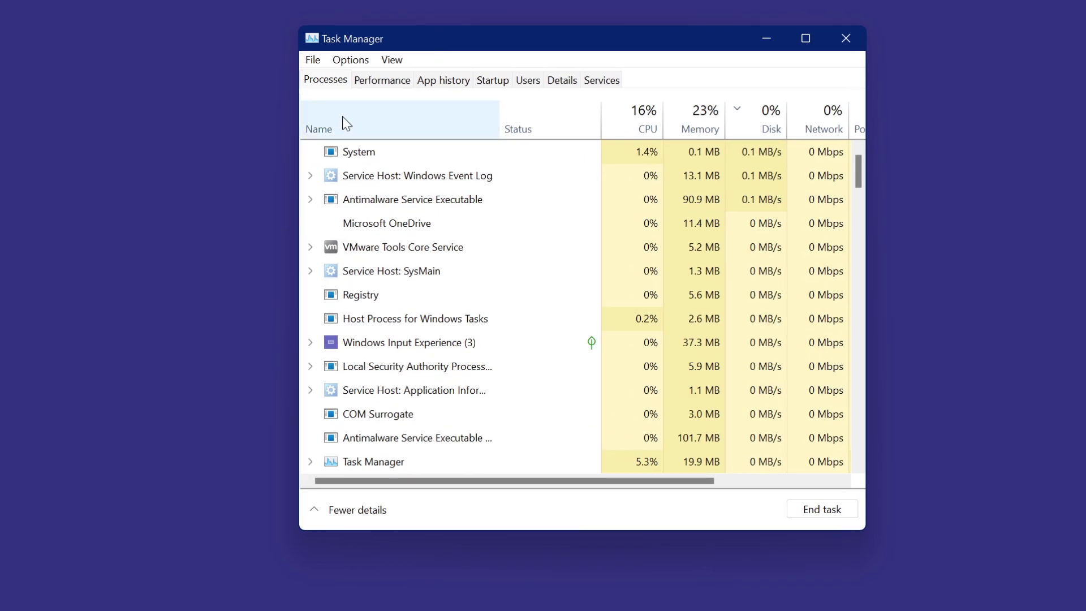
click(313, 59)
Relaunch Windows Explorer by running explorer.exe as a new task
click(325, 81)
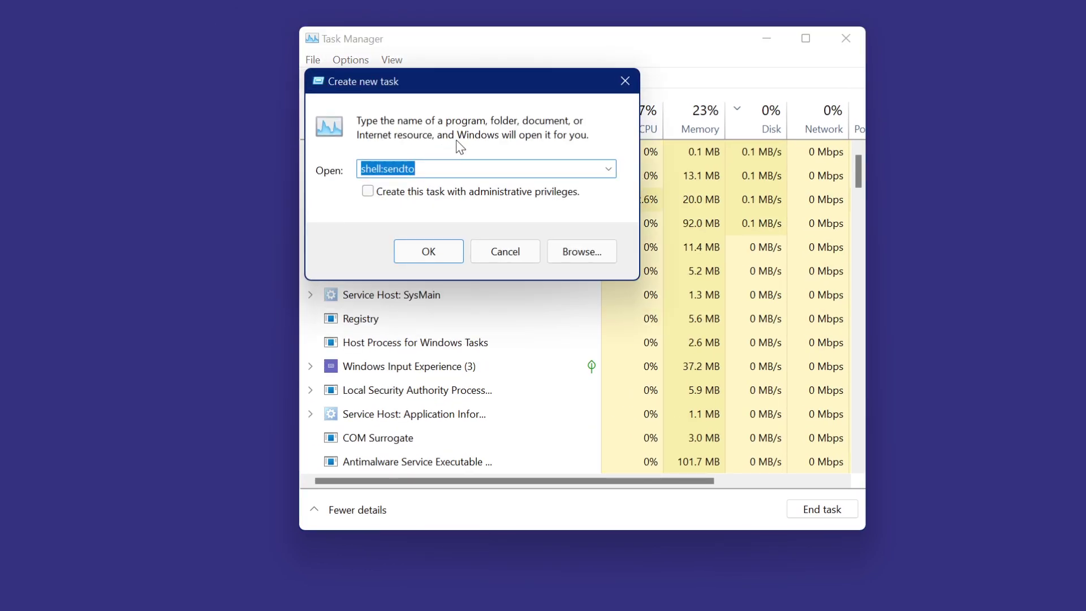
text(explorer.exe)
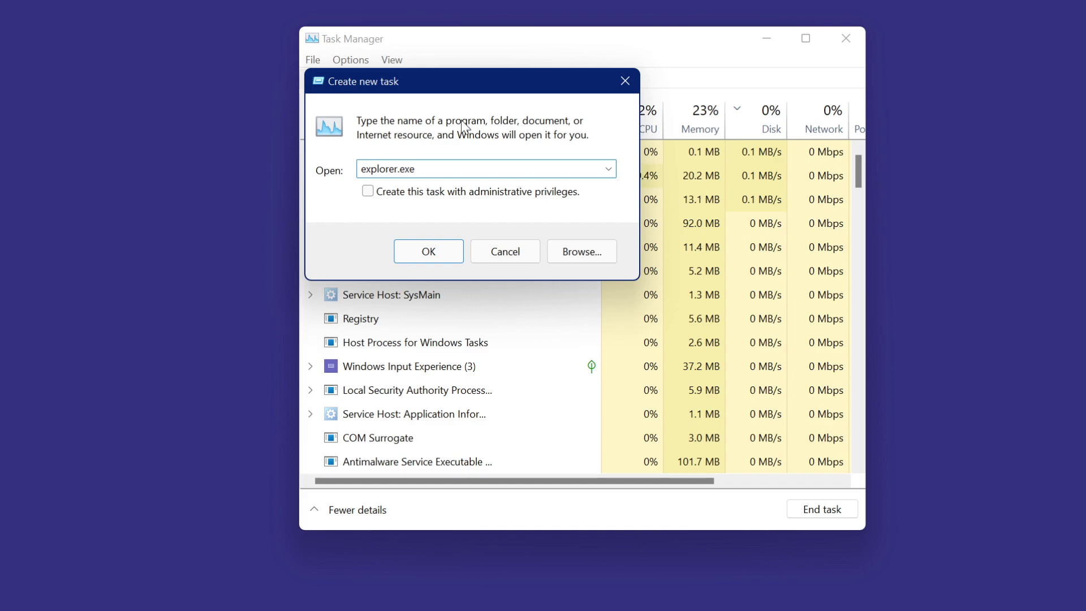
click(430, 256)
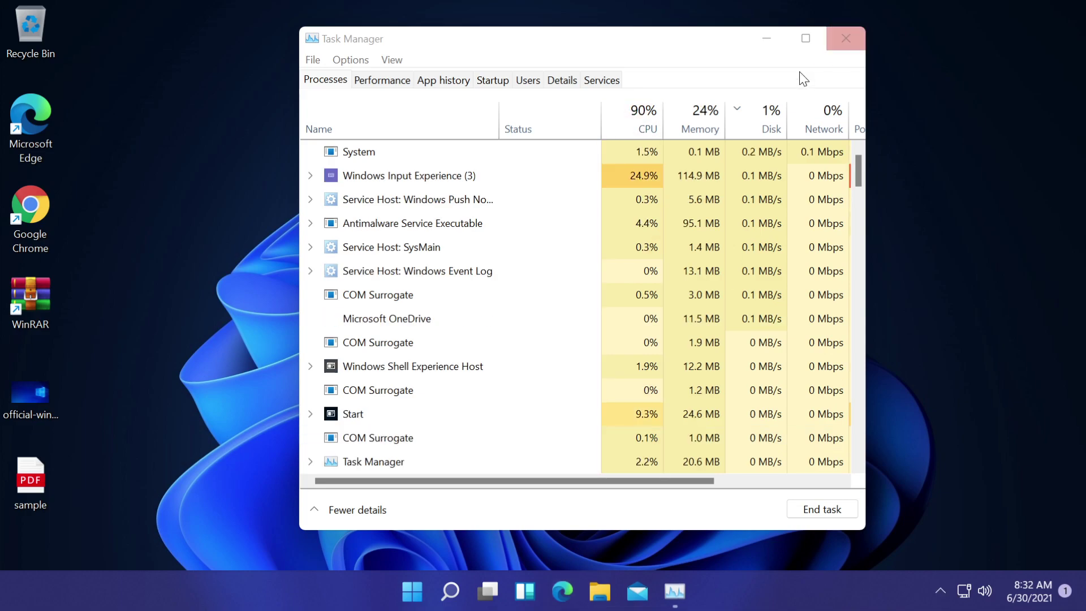
click(846, 39)
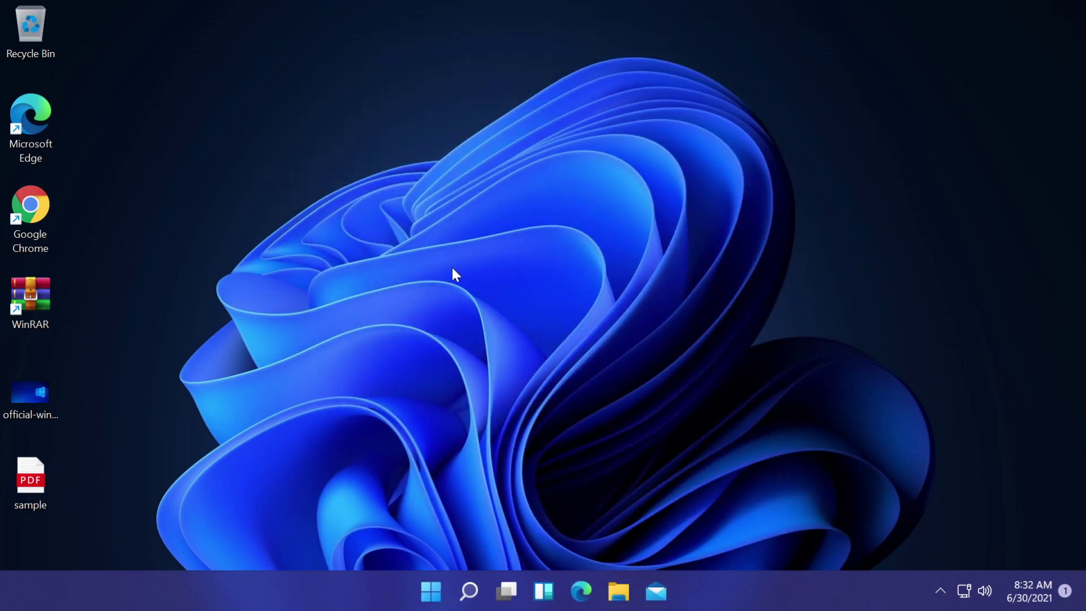